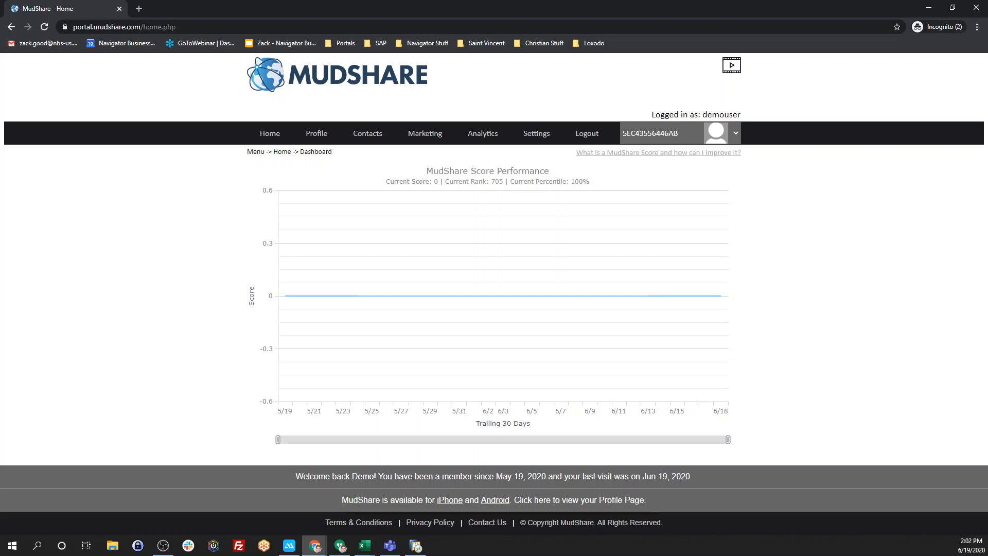
- Open the Survey Campaigns page from the Marketing menu
mouse_move(311, 135)
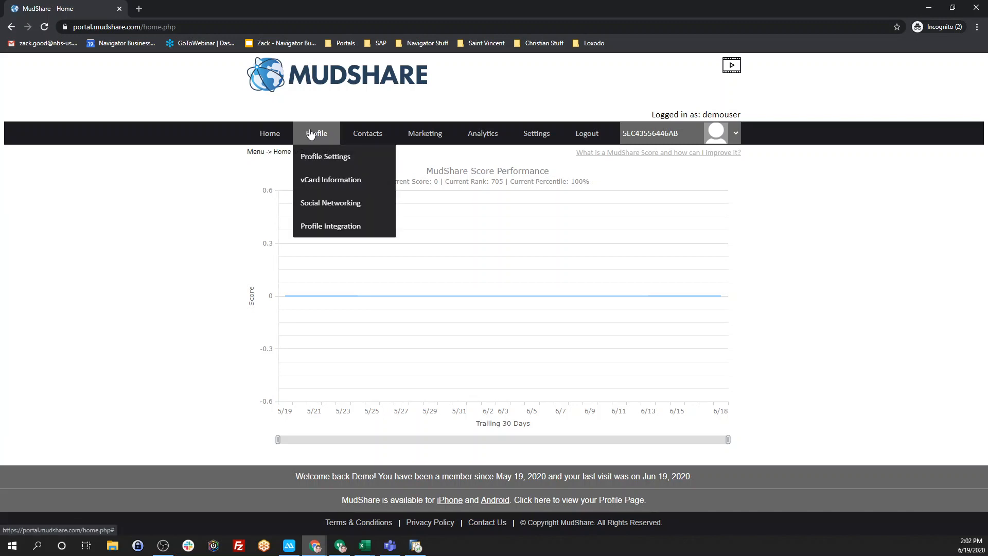
mouse_move(488, 133)
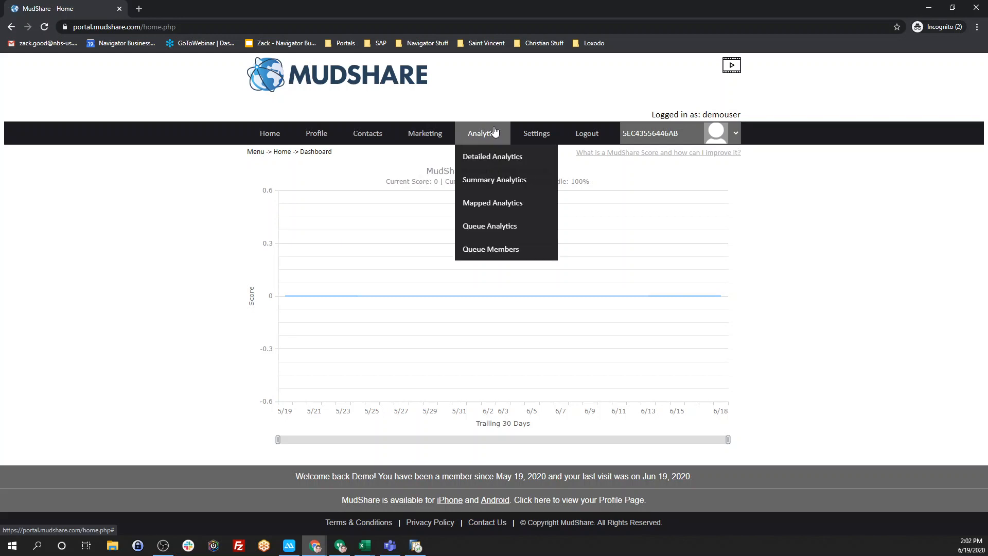
mouse_move(432, 141)
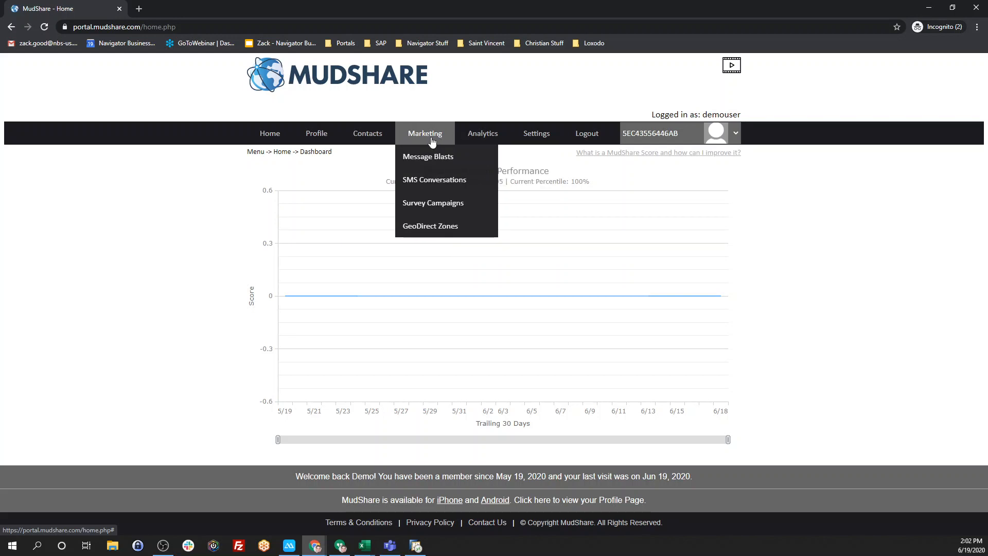
left_click(436, 202)
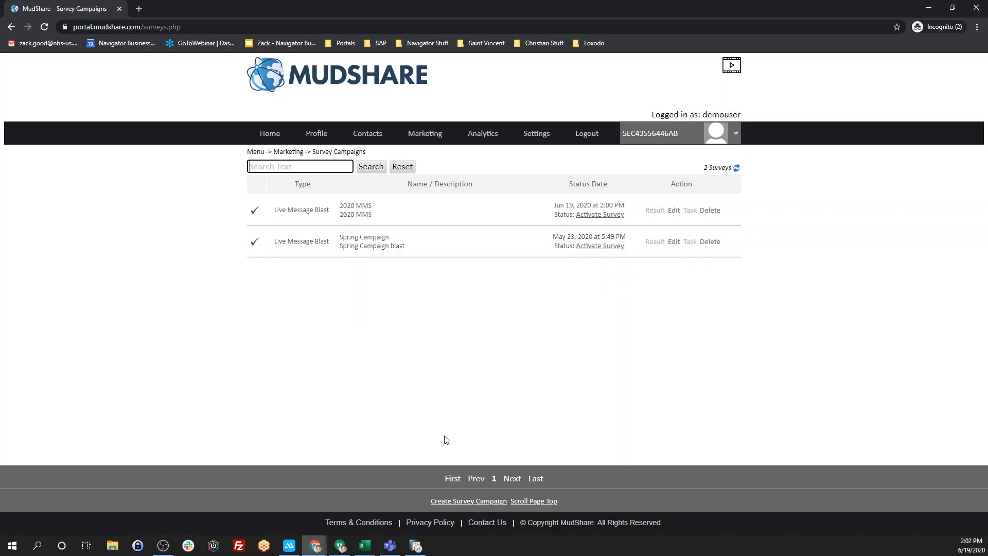
- Choose Create Survey Campaign below the campaign list
left_click(462, 502)
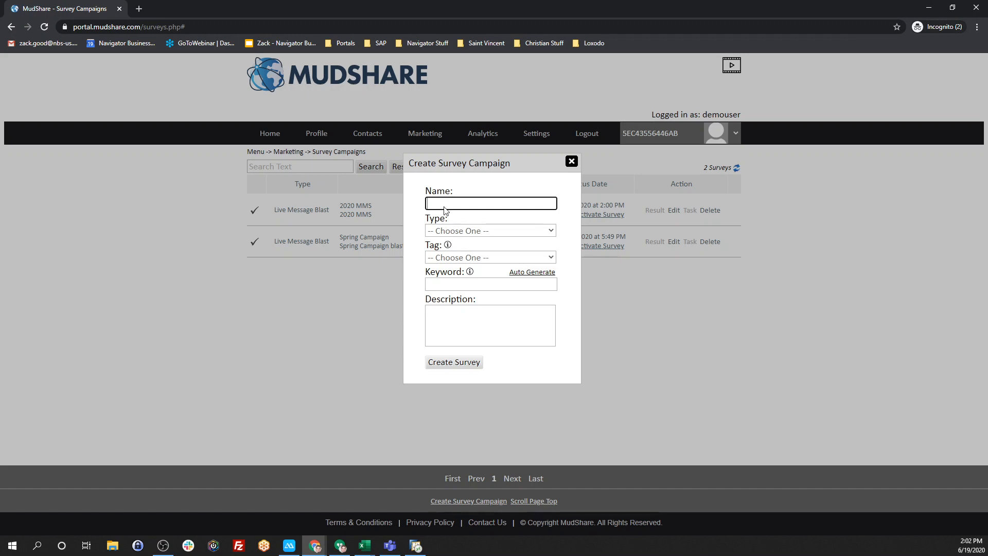
- Name the campaign '95 Mask', with type Live Message Blast and tag Group1
left_click(445, 204)
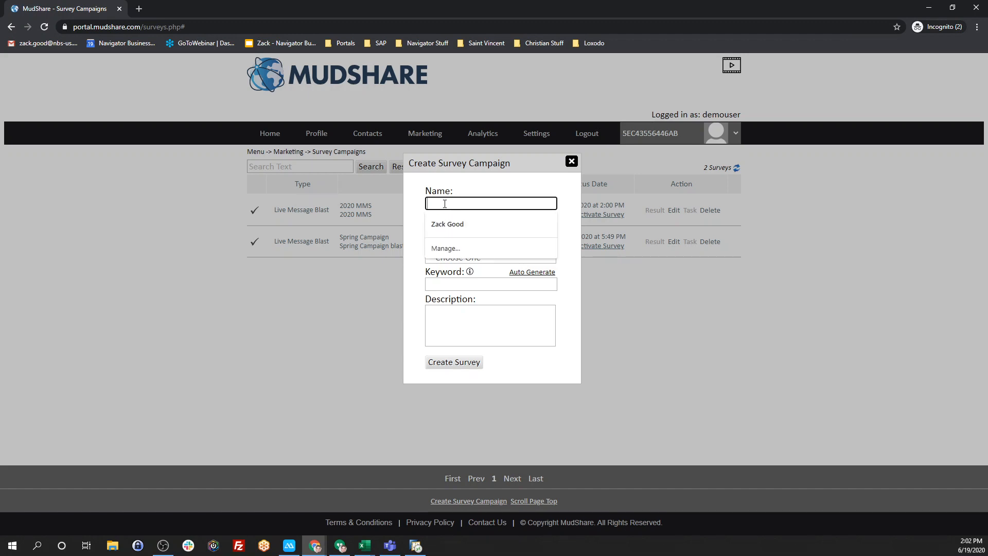
type("95 Mask")
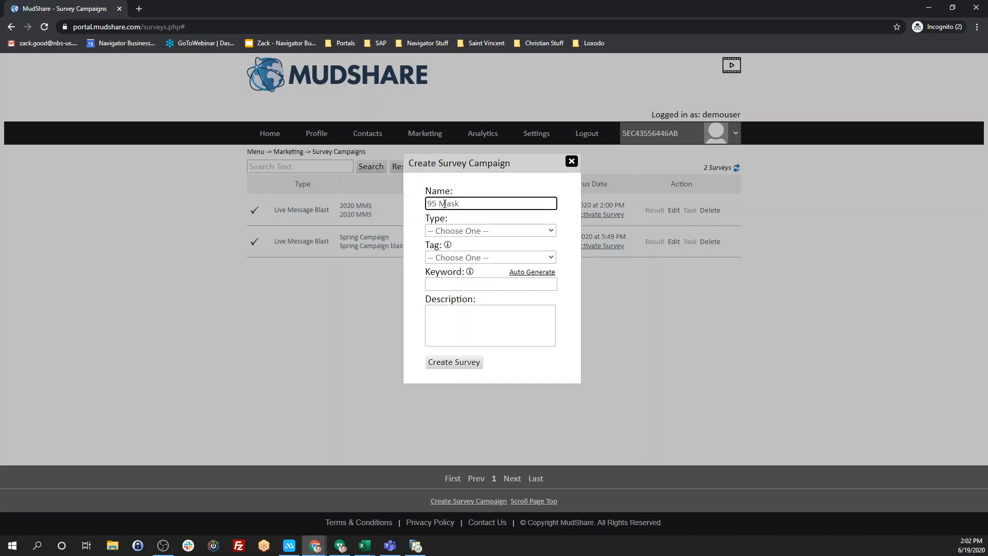
left_click(526, 231)
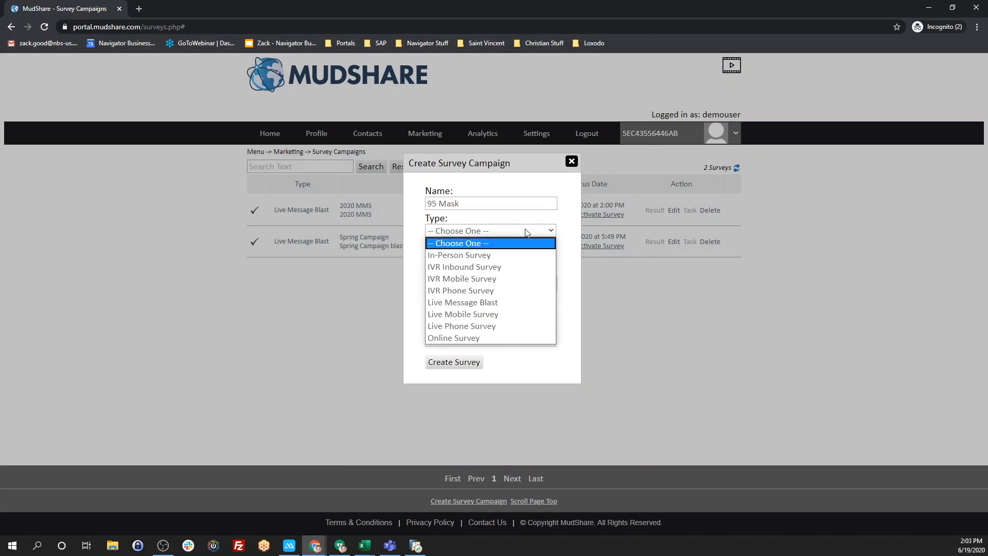
left_click(505, 302)
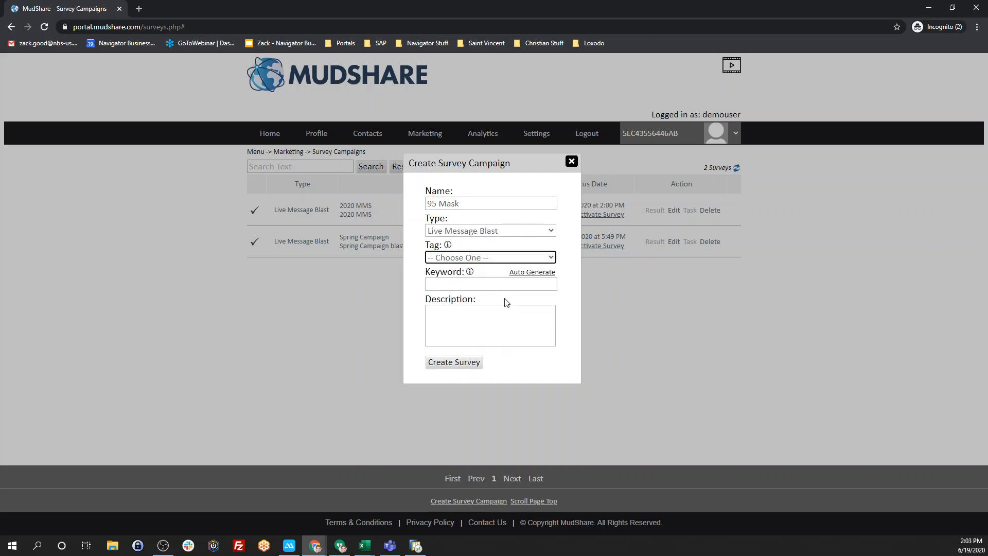
left_click(503, 258)
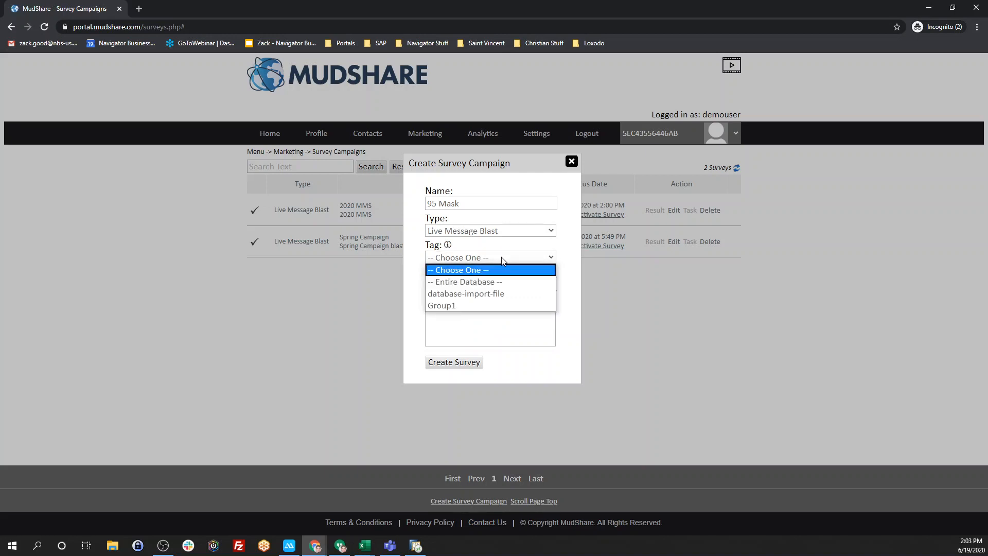
left_click(477, 305)
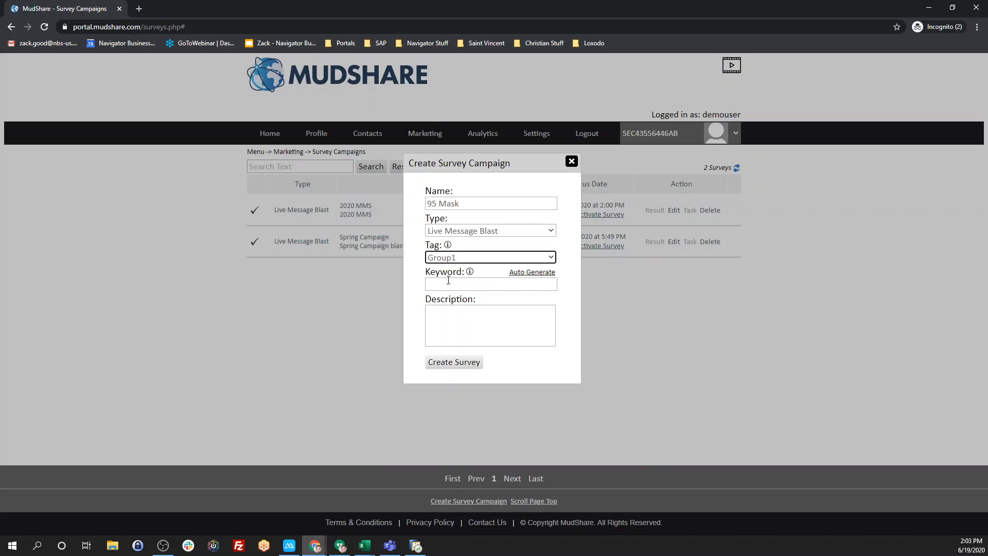
- Auto-generate a keyword and enter the description '95 Mask for Sale'
left_click(517, 273)
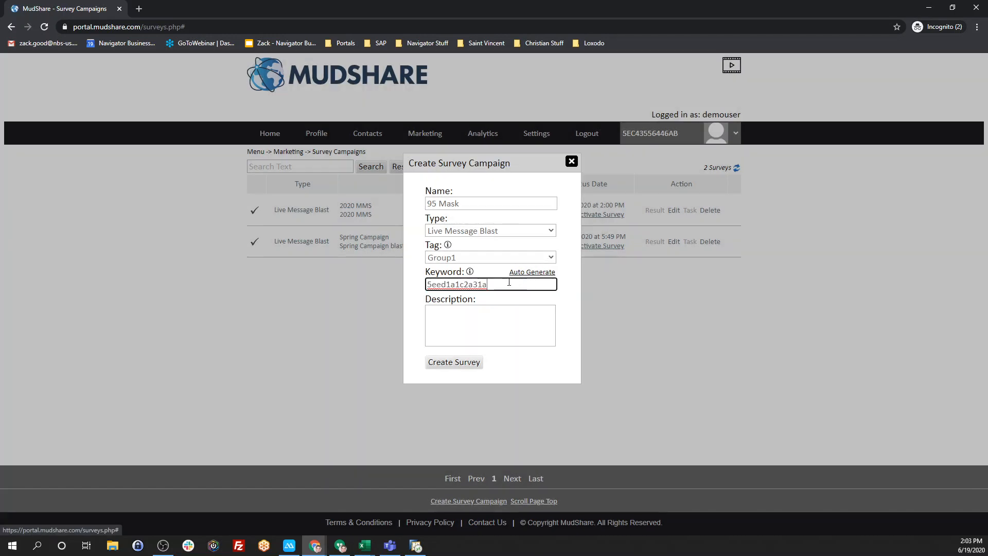
left_click(498, 315)
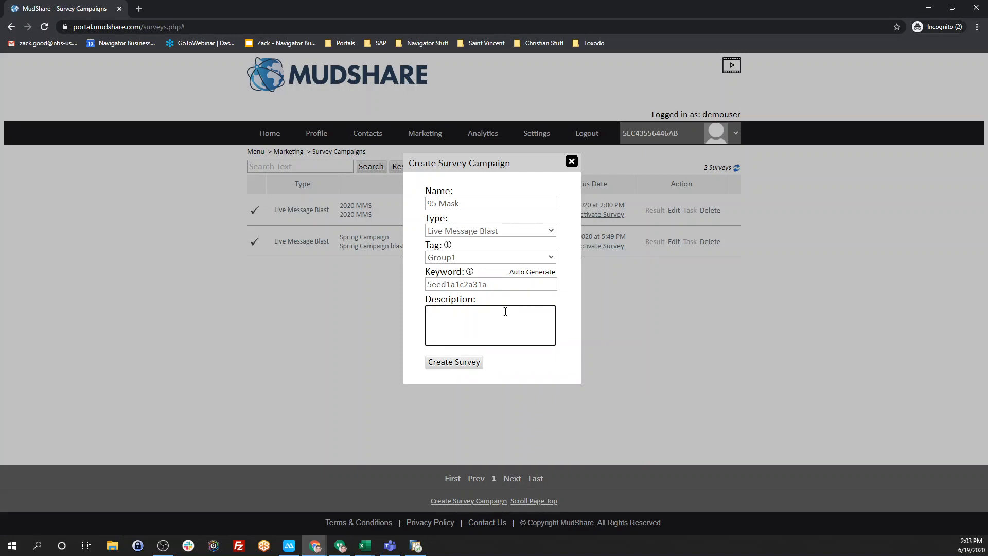
type("95 Mask for Sale")
- Create the 95 Mask survey and set its threshold to 100 Contacts
left_click(466, 364)
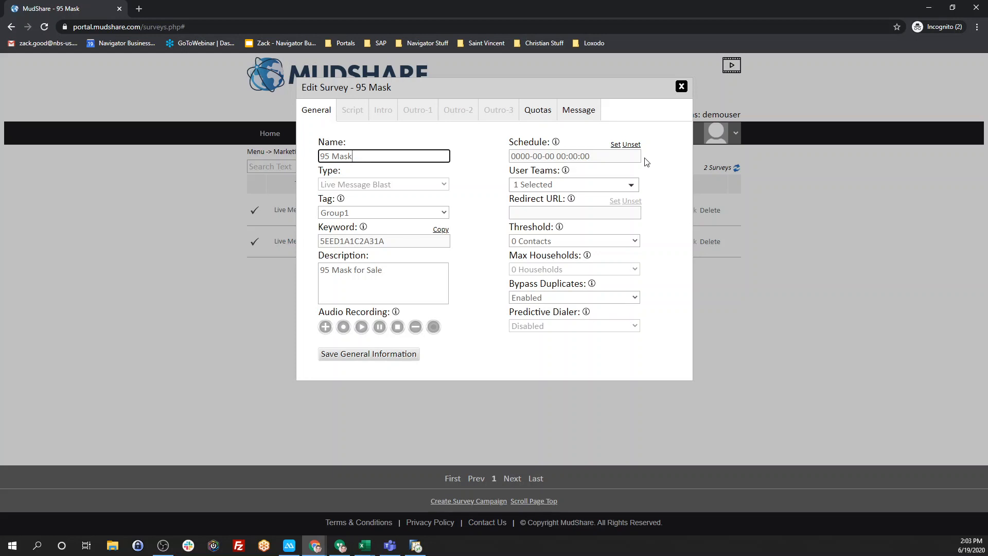
left_click(615, 241)
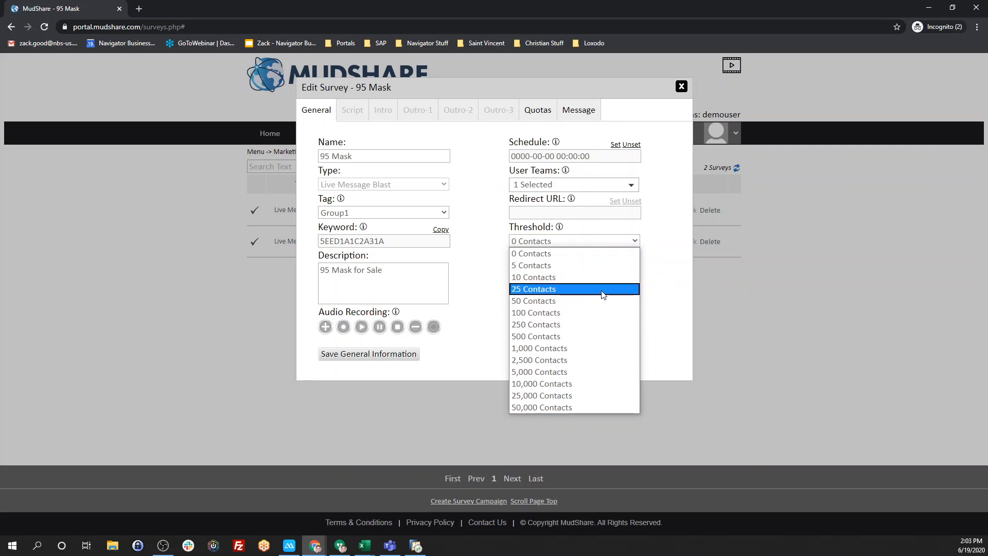
left_click(599, 312)
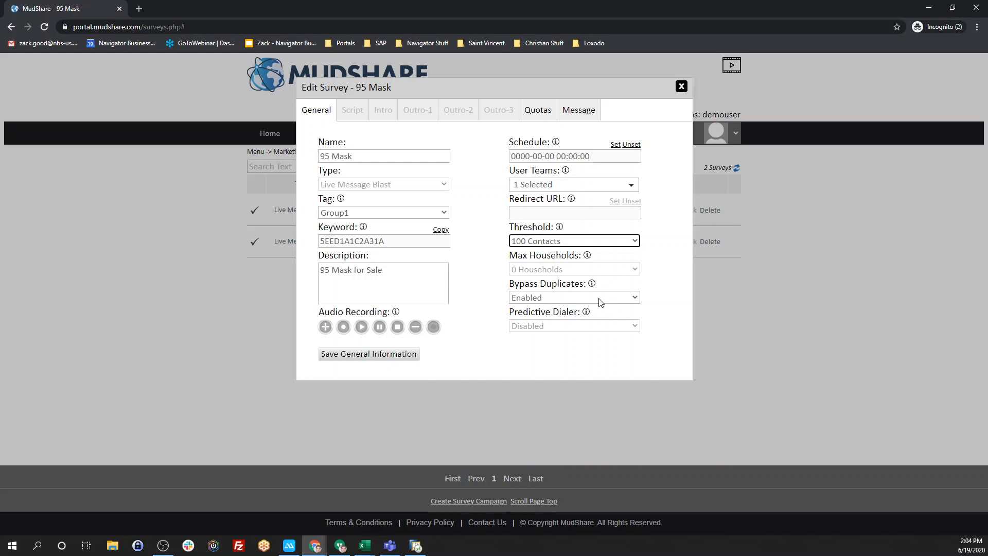
- Write the message '95 Mask for Sale!' followed by 'Reply STOP to opt out.' below
left_click(586, 112)
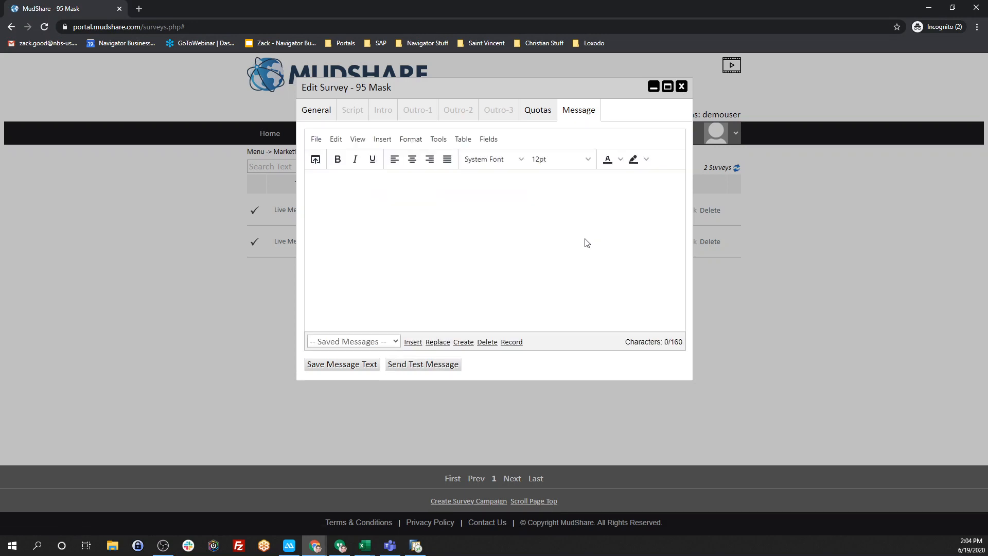
left_click(363, 197)
type("95 Mask for Sale!")
key("Return")
key("Return")
type("Re")
key("BackSpace")
type("eply STOP ")
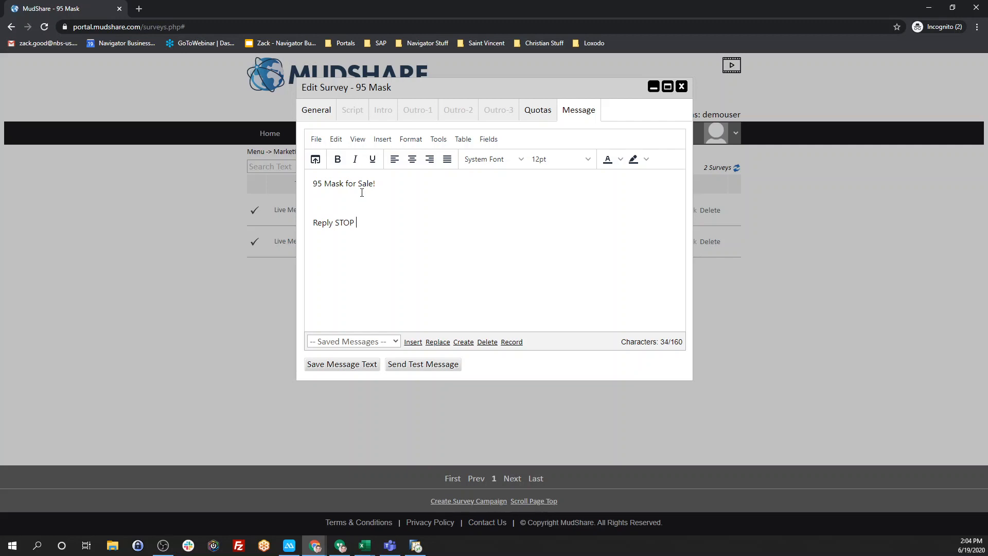
type("to opt out.")
- Upload Face Mask.jpg from Pictures, overwriting the existing copy, and insert it into the message
left_click(316, 160)
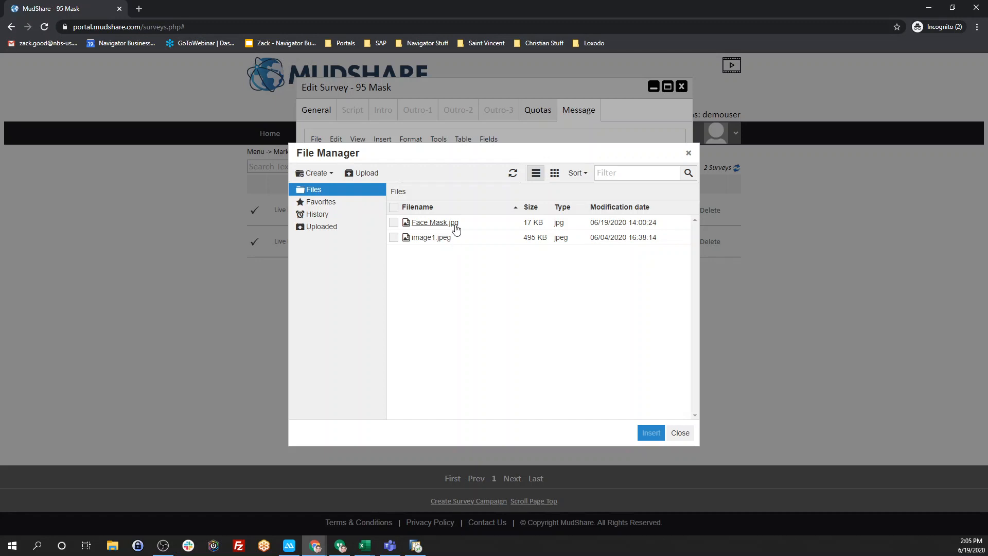
left_click(367, 174)
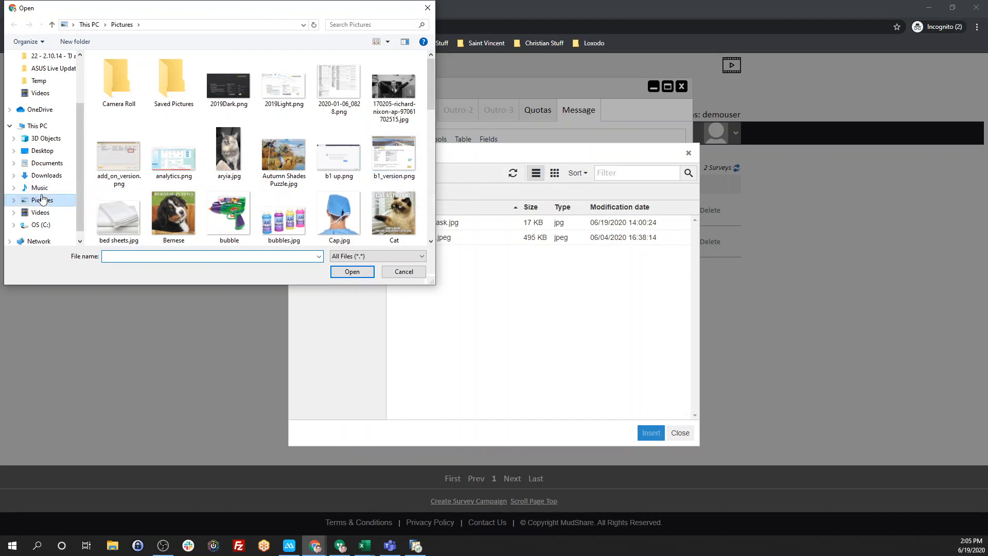
scroll(238, 203, "down", 3)
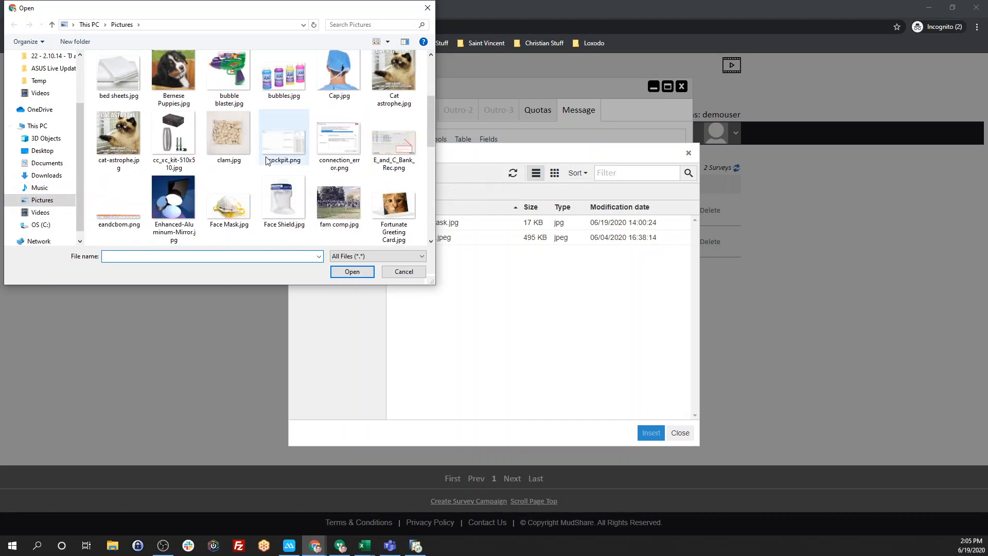
left_click(239, 204)
left_click(360, 272)
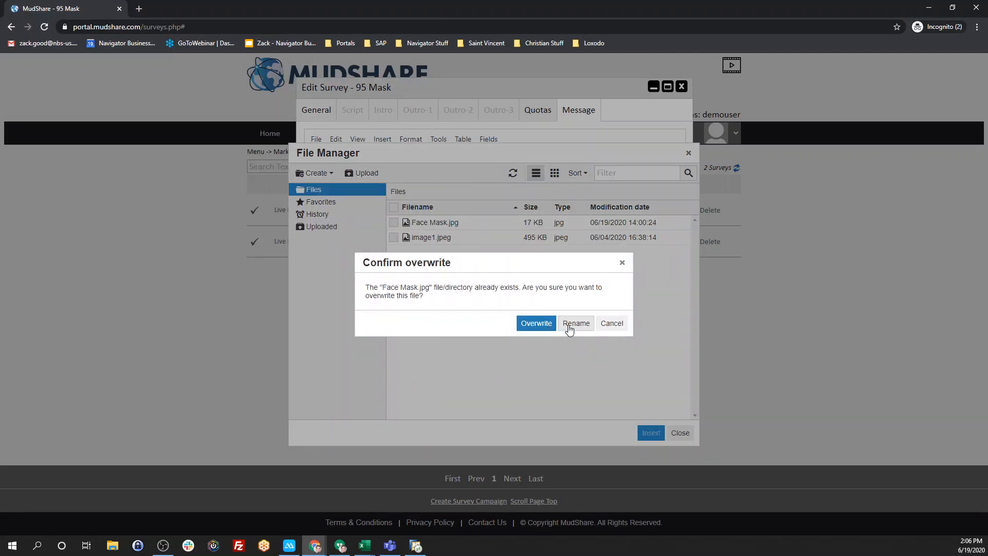
left_click(538, 325)
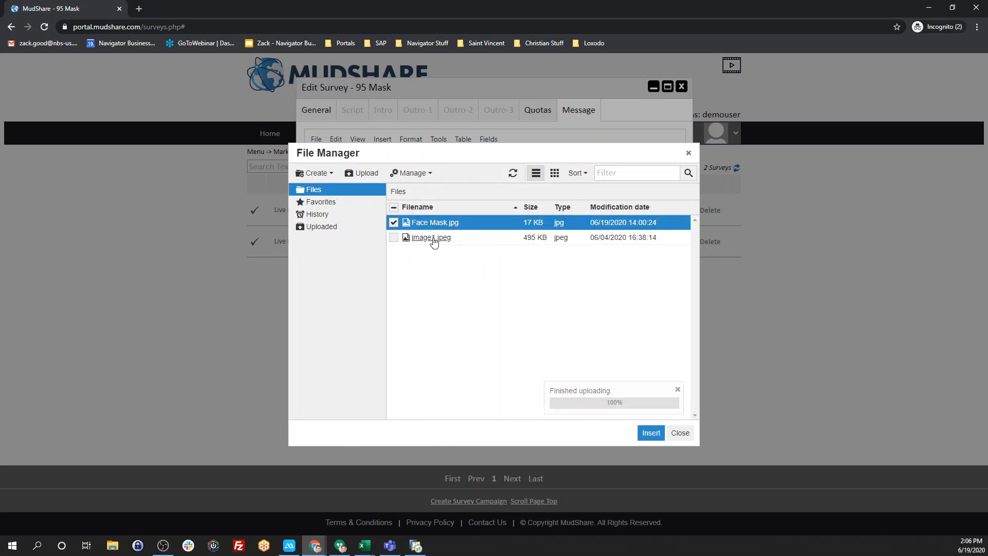
left_click(650, 432)
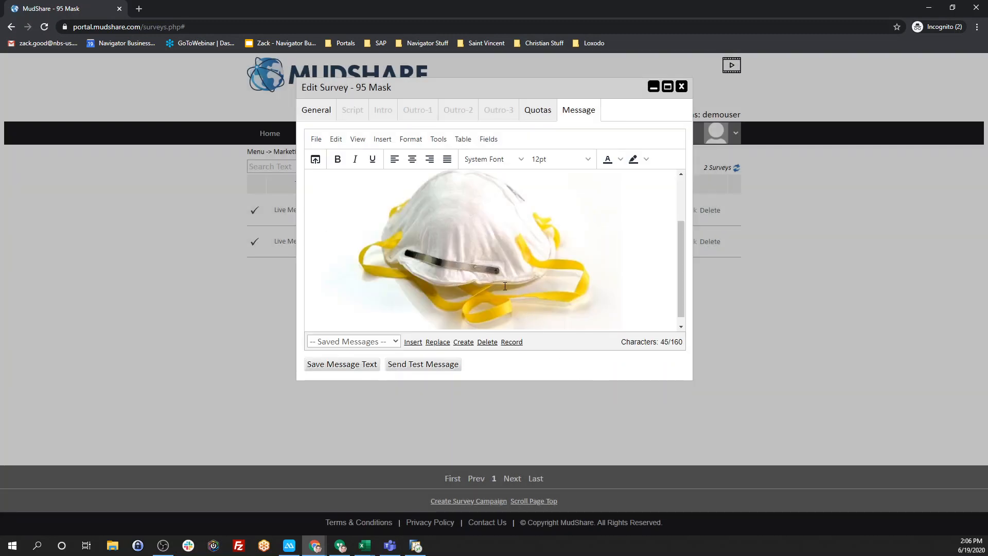
- Bring up Send Test Message and clear its prefilled mobile number
scroll(488, 257, "up", 3)
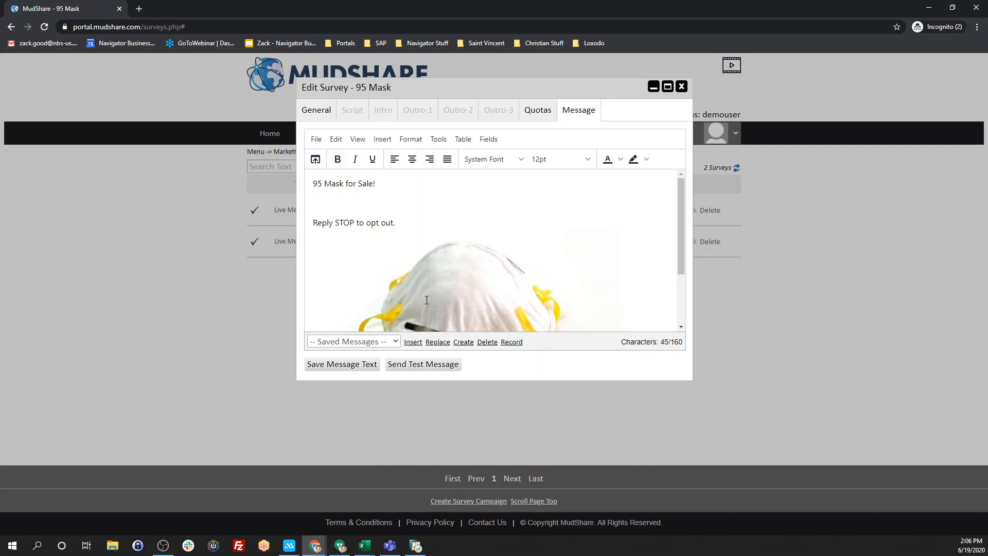
left_click(423, 364)
key("BackSpace")
key("BackSpace")
key("BackSpace")
key("BackSpace")
key("BackSpace")
key("BackSpace")
key("BackSpace")
key("BackSpace")
key("BackSpace")
key("BackSpace")
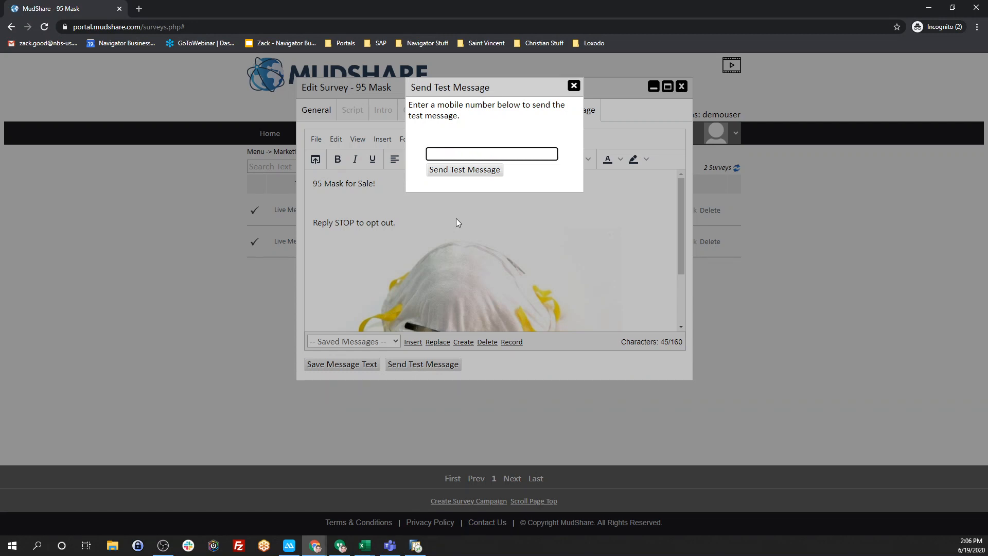
- Send the 95 Mask test message to the entered mobile number
left_click(461, 175)
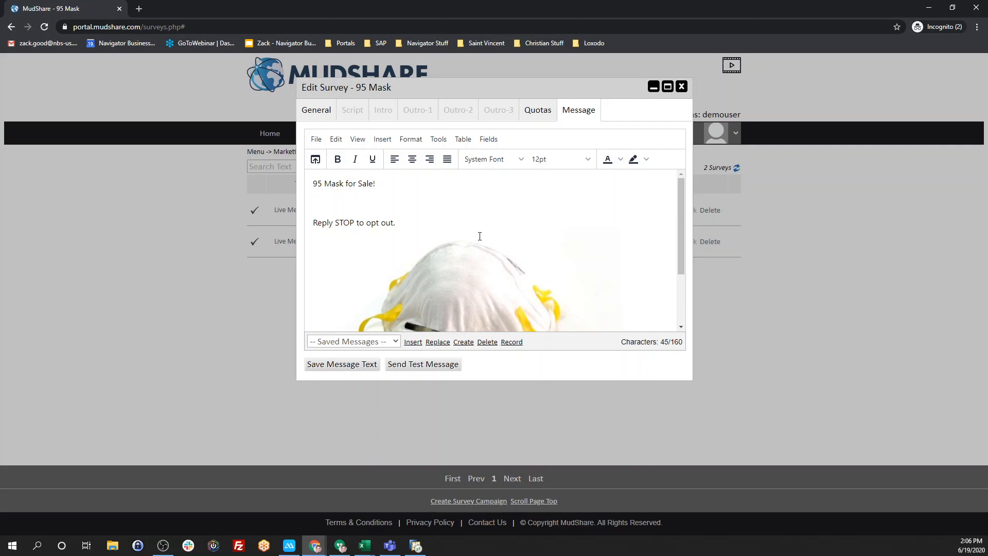
- Save the message text, then save the campaign's General information
left_click(344, 366)
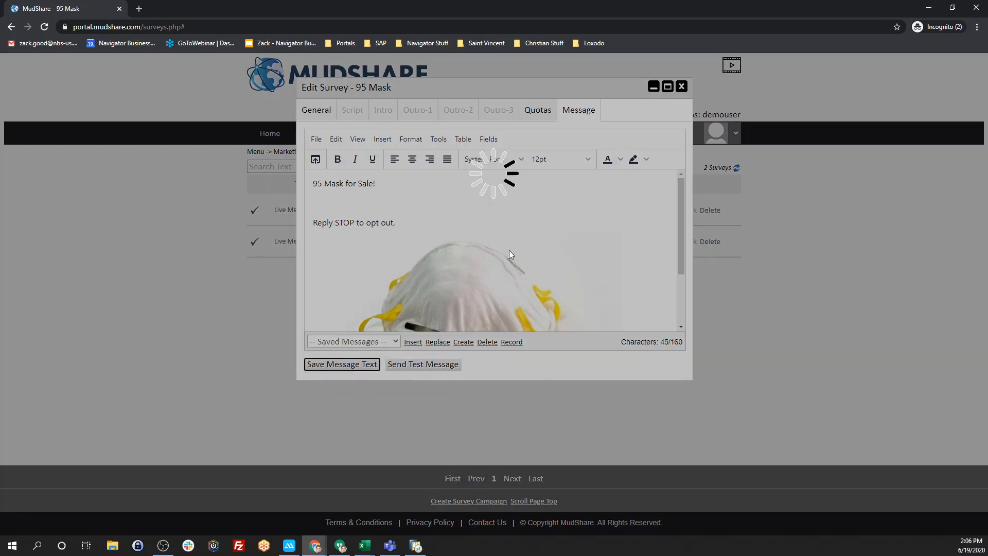
left_click(322, 110)
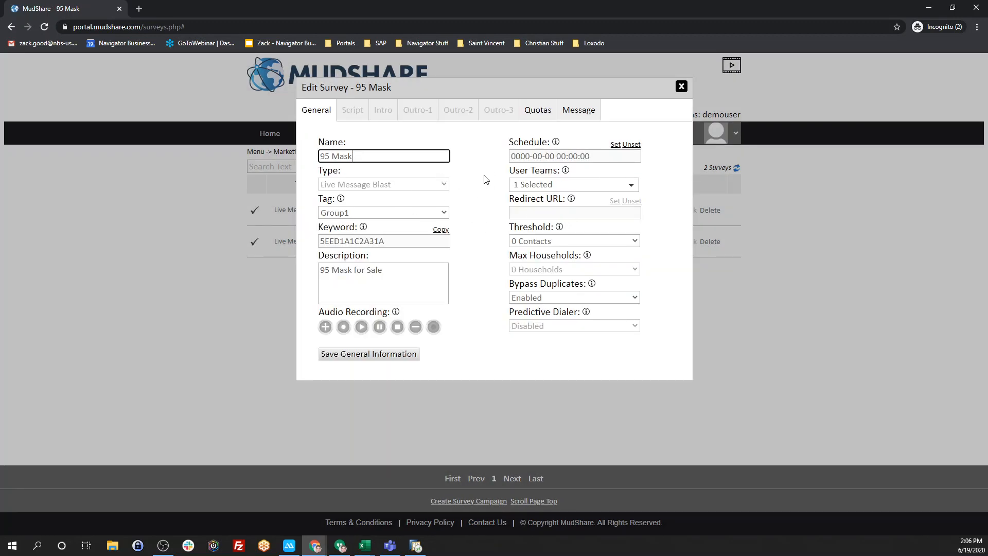
left_click(395, 355)
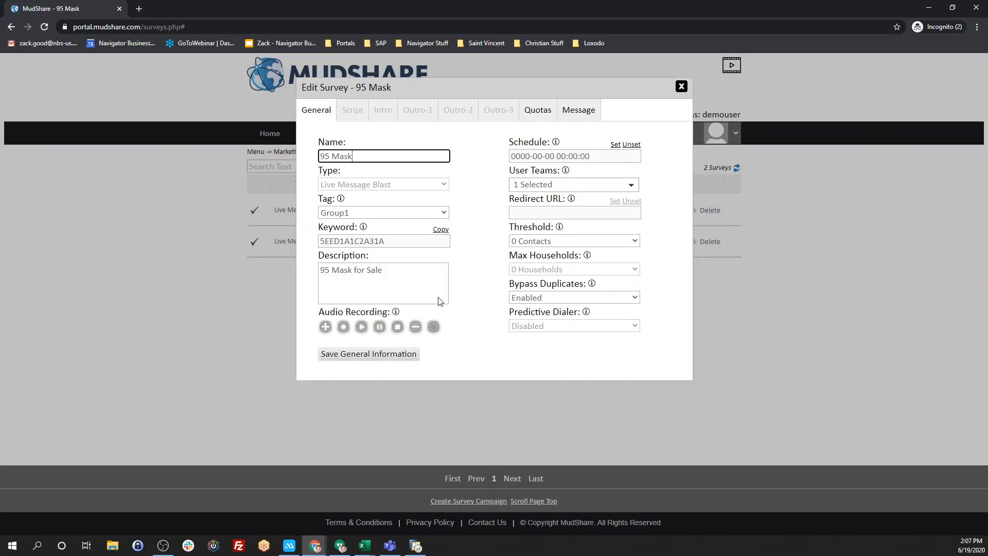